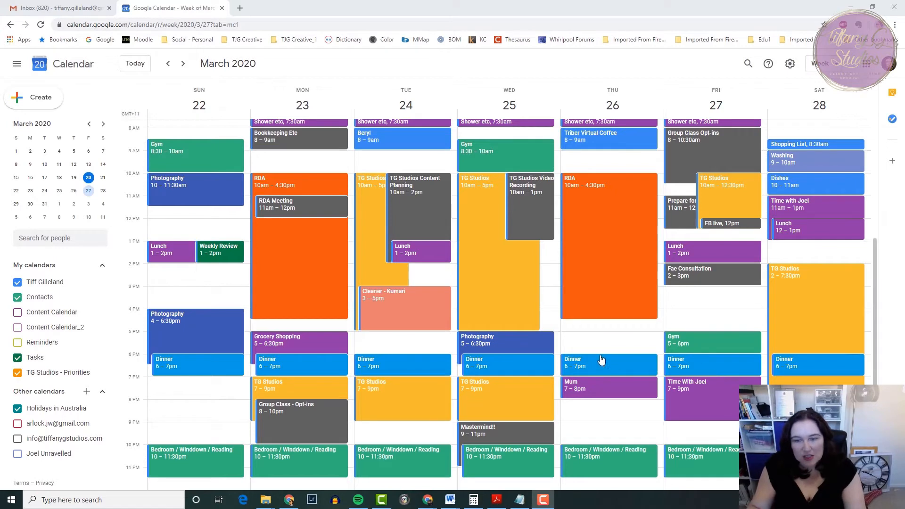
scroll(601, 349, up, 2)
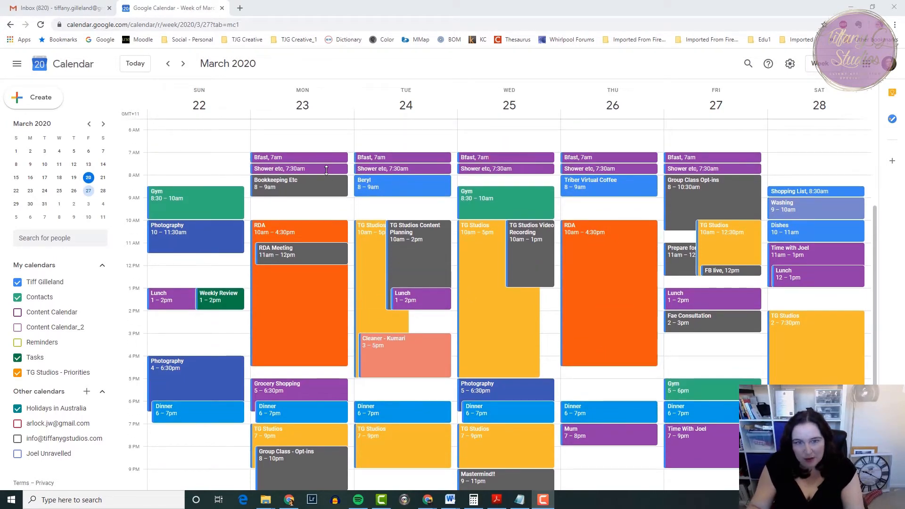
scroll(326, 172, down, 2)
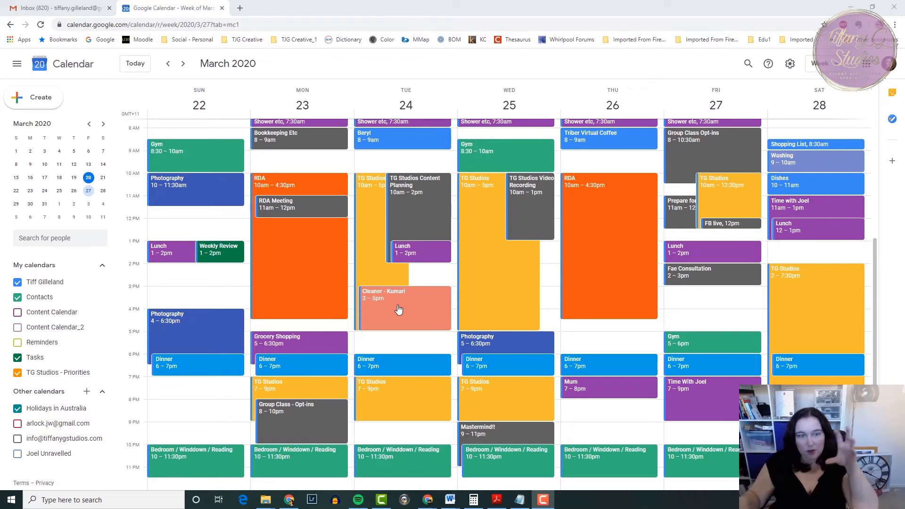
Create a new calendar named with the owner's short first name followed by "- Timeblocking", and return to the week view.
click(86, 393)
click(106, 417)
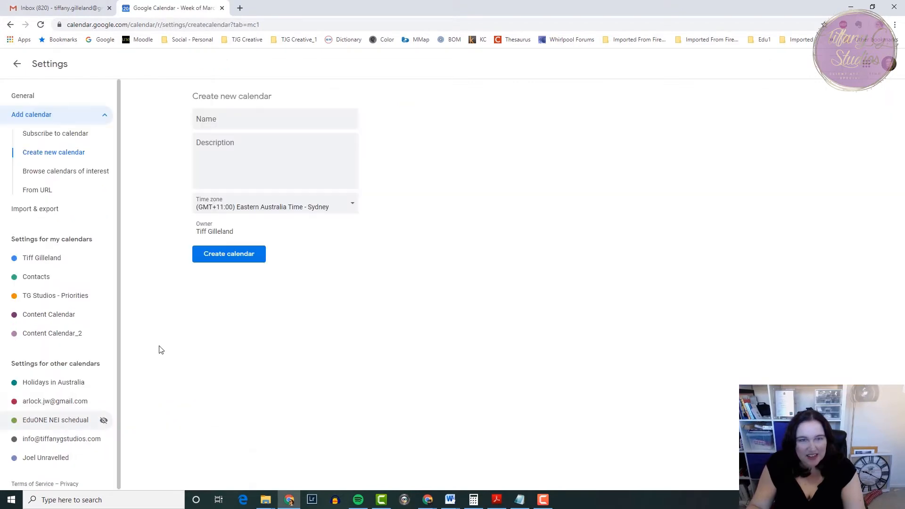
click(227, 118)
text(Tiff - Timeblocking)
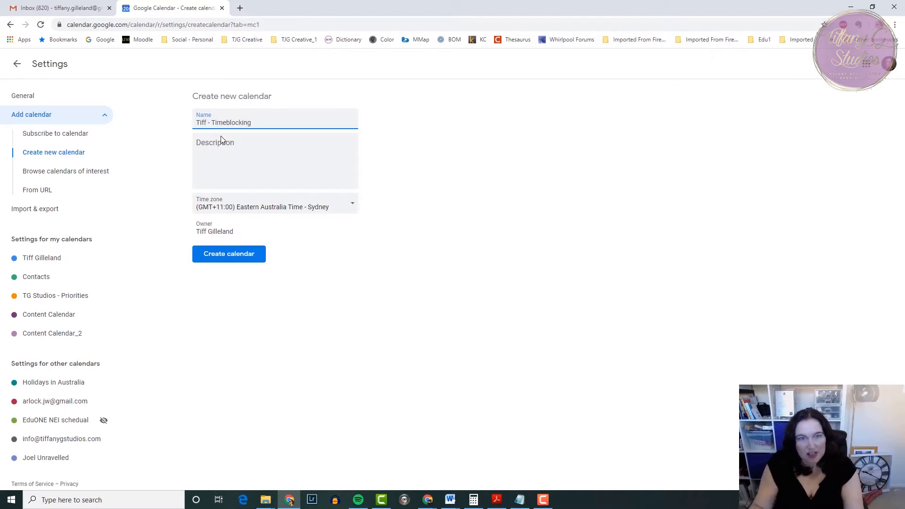
click(231, 259)
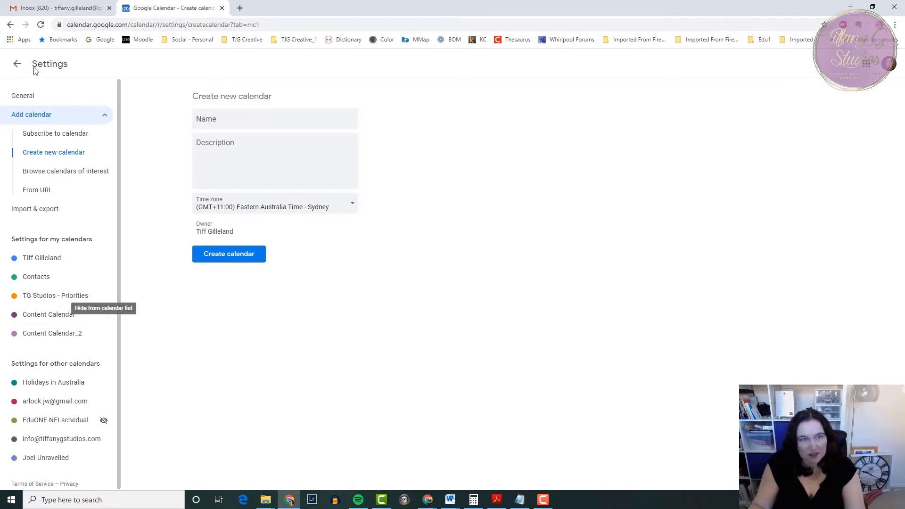
click(17, 65)
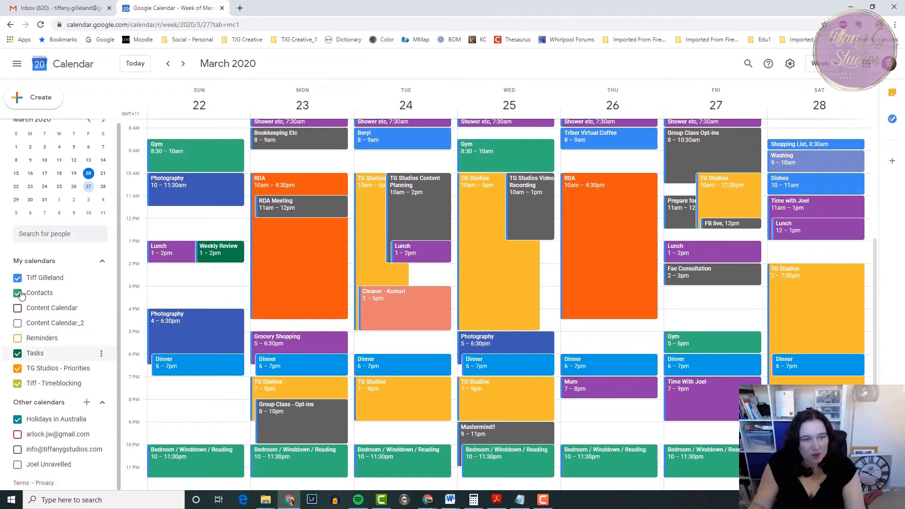
Hide the owner's personal calendar, Contacts, Tasks and TG Studios - Priorities, keeping the Timeblocking and Holidays in Australia calendars shown.
click(17, 278)
click(17, 293)
click(17, 353)
click(18, 368)
click(17, 419)
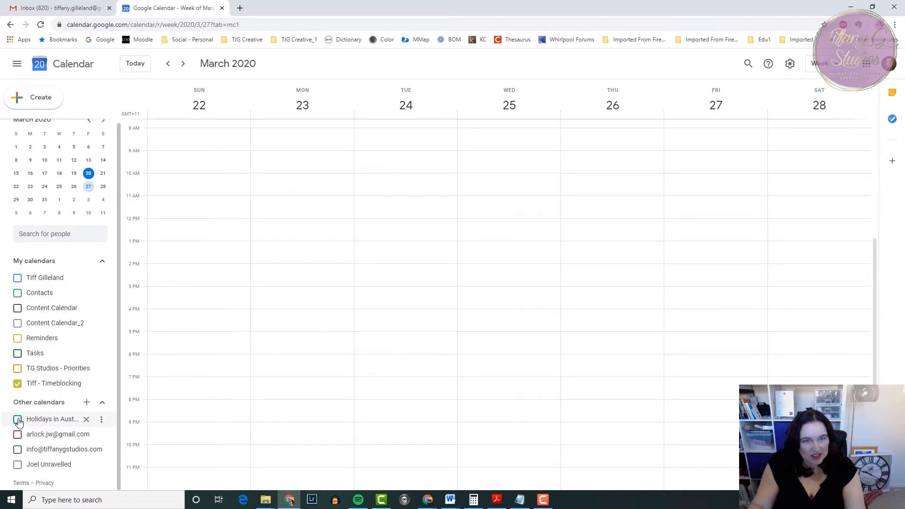
click(17, 420)
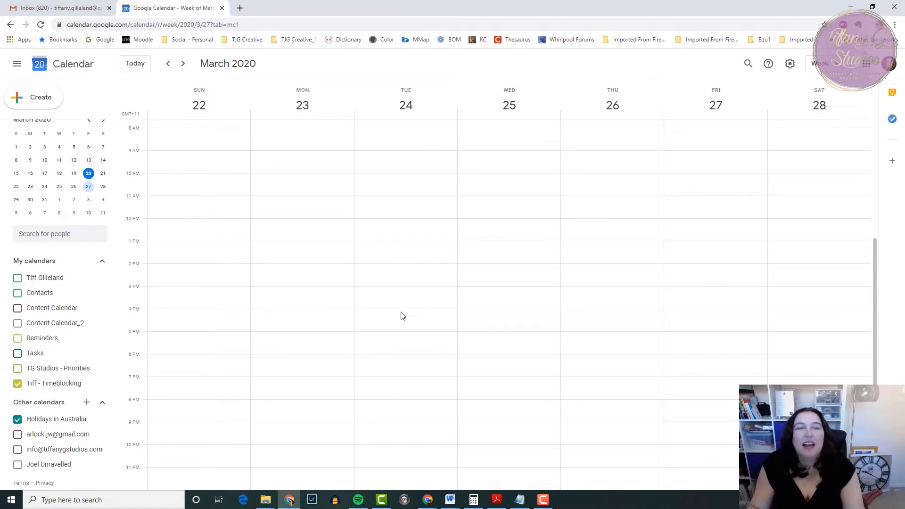
Start a "wakeup & bfast" event on Monday, March 23 from 7:00am to 8:00am in the Timeblocking calendar and open its full details.
scroll(404, 315, up, 1)
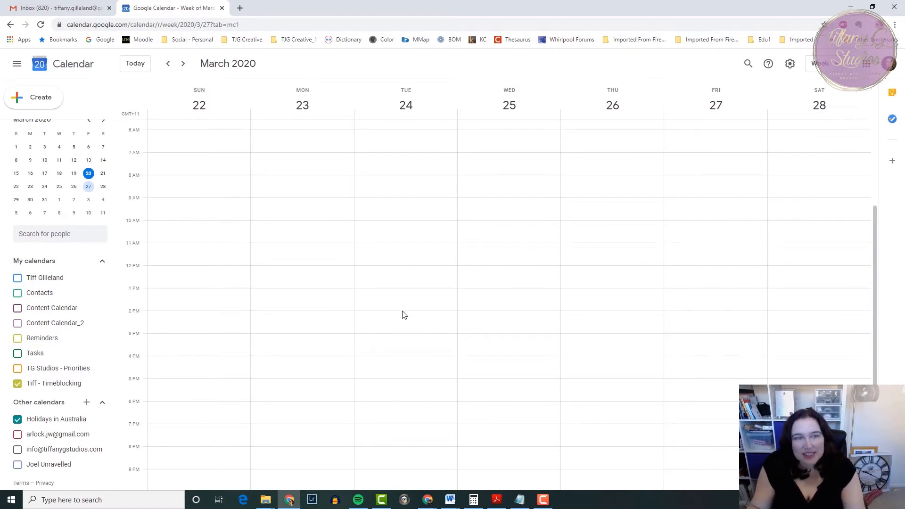
click(302, 155)
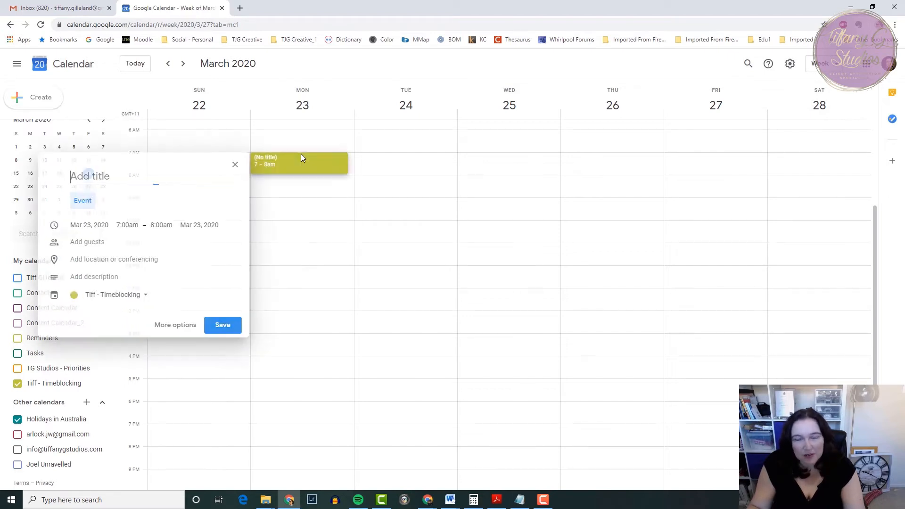
text(wakeup & bfast)
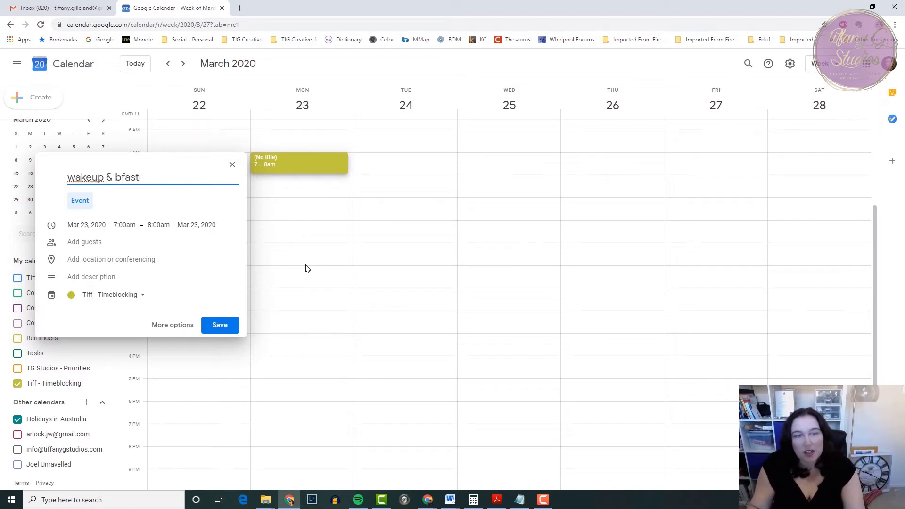
click(158, 226)
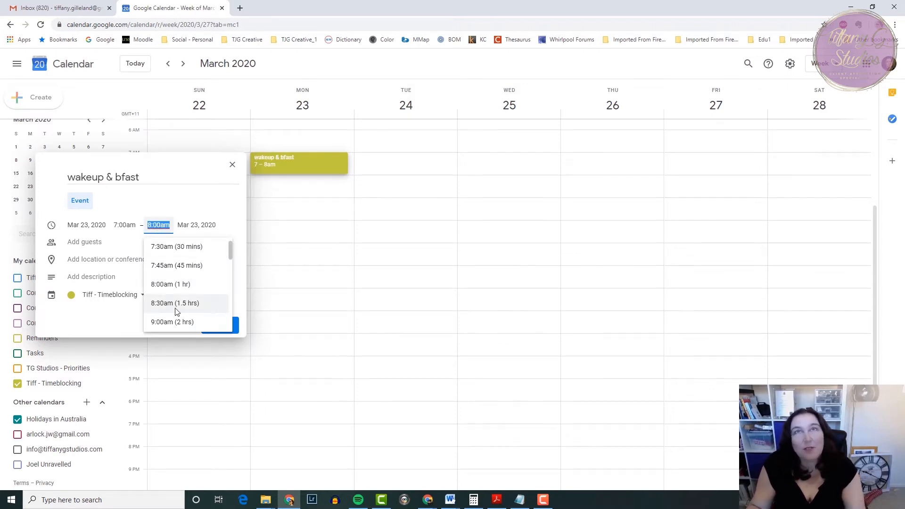
click(172, 285)
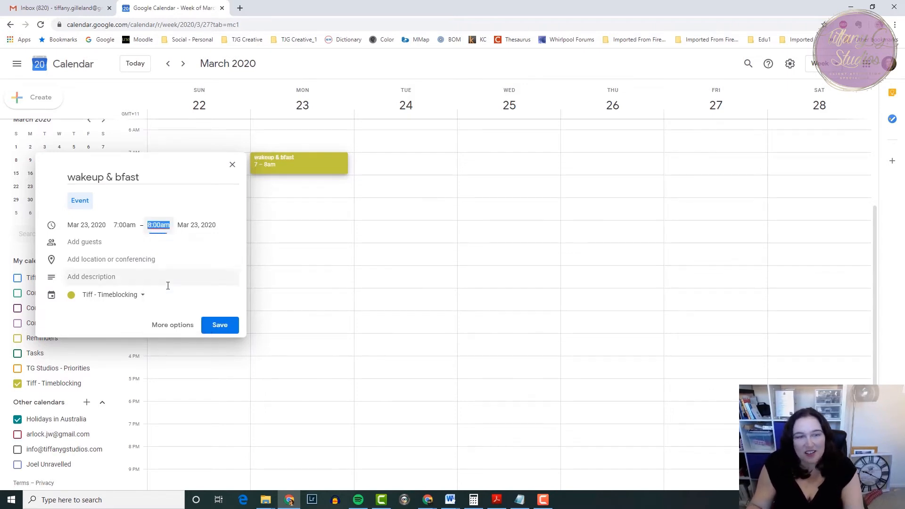
click(173, 325)
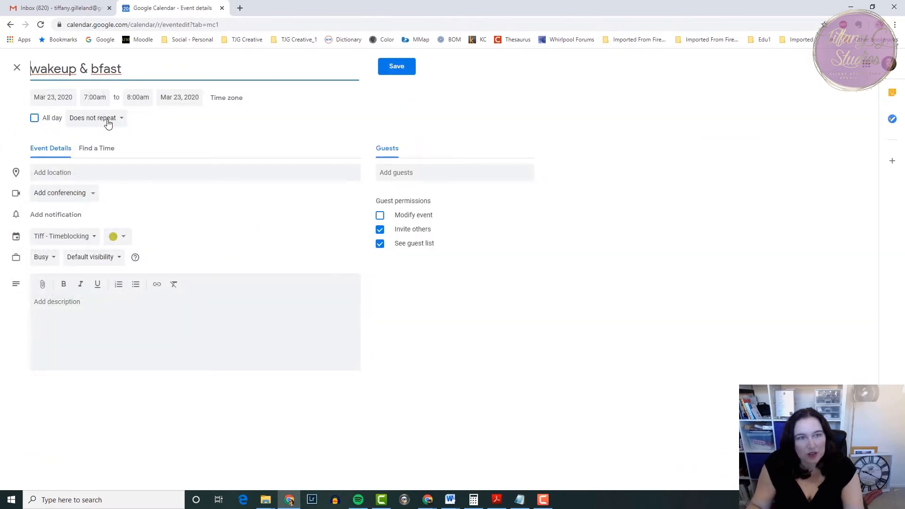
click(105, 120)
click(98, 139)
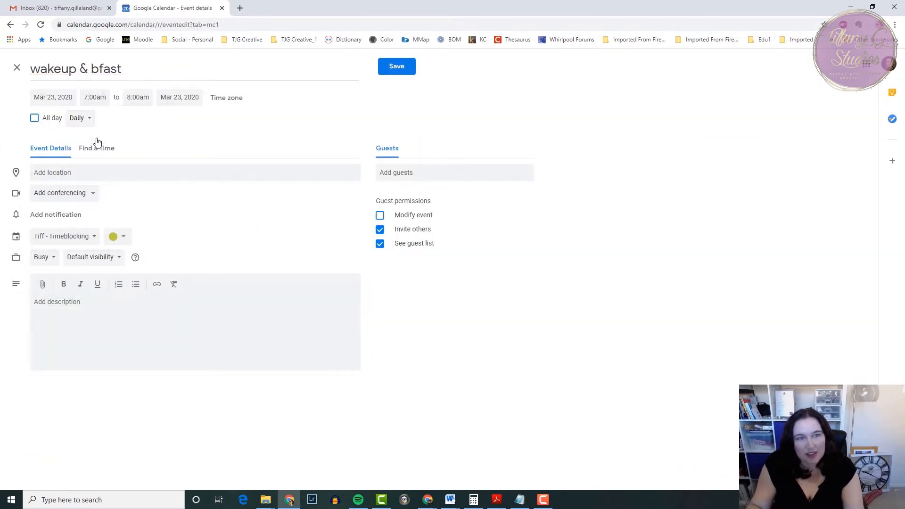
click(87, 121)
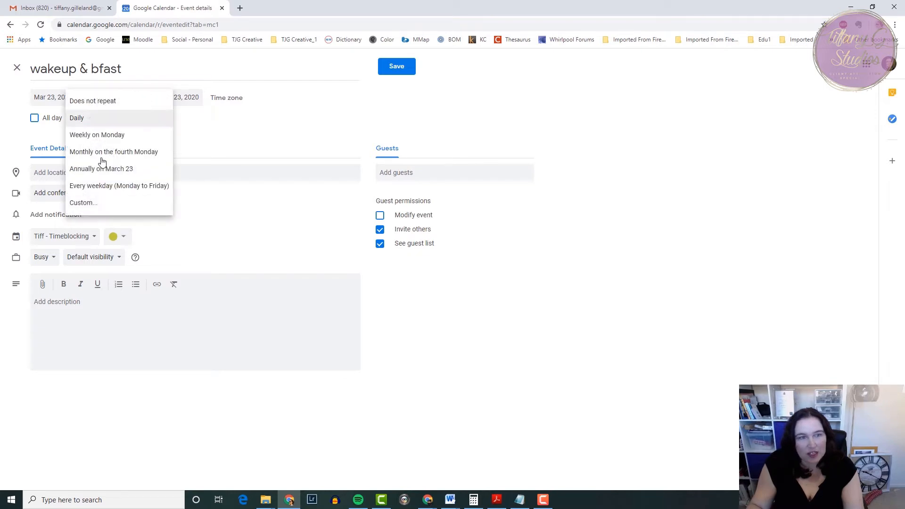
click(102, 203)
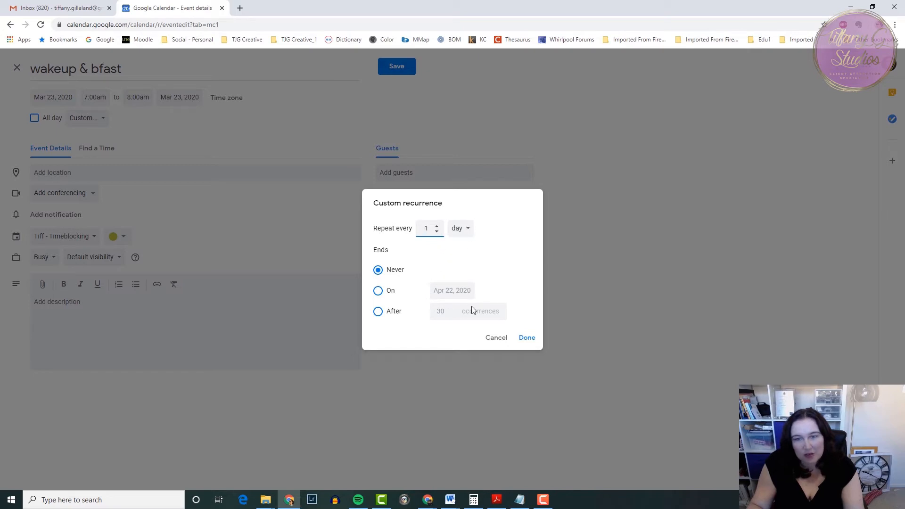
click(497, 338)
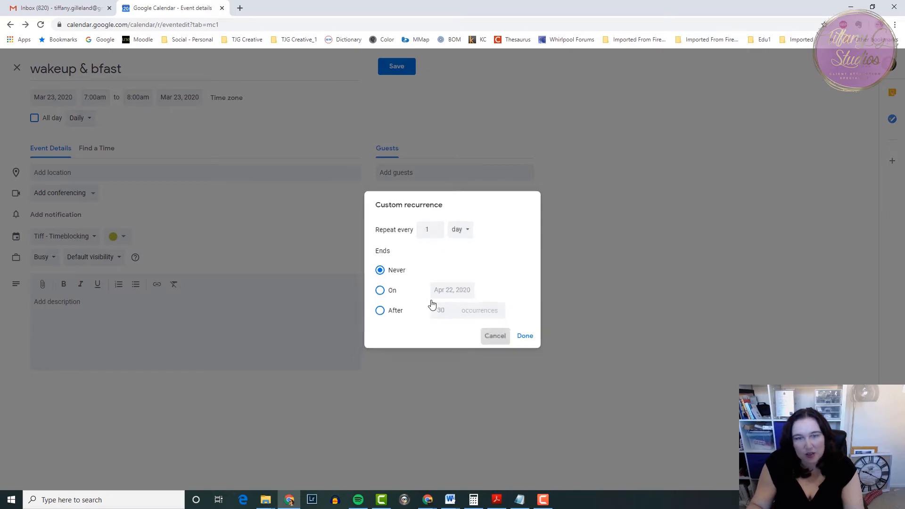
Make the "wakeup & bfast" event repeat every weekday (Monday to Friday), colour it purple, and save it.
click(85, 118)
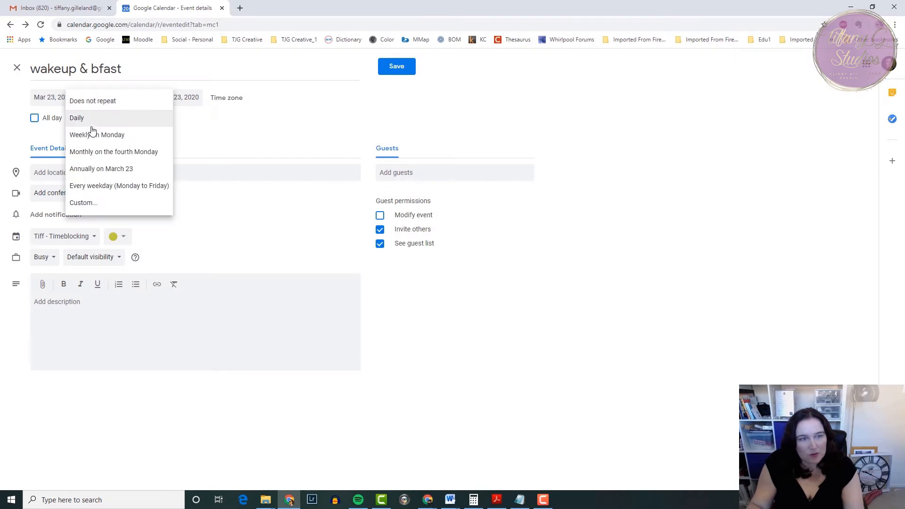
click(95, 187)
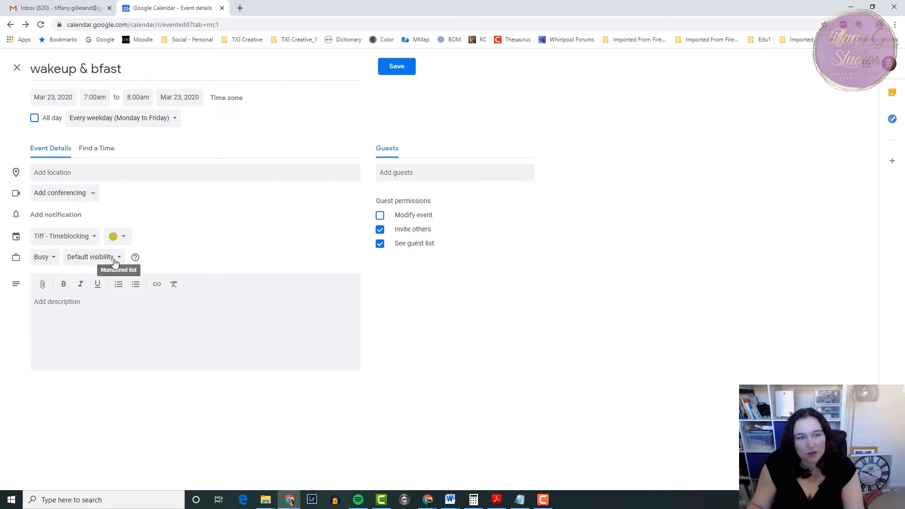
click(123, 236)
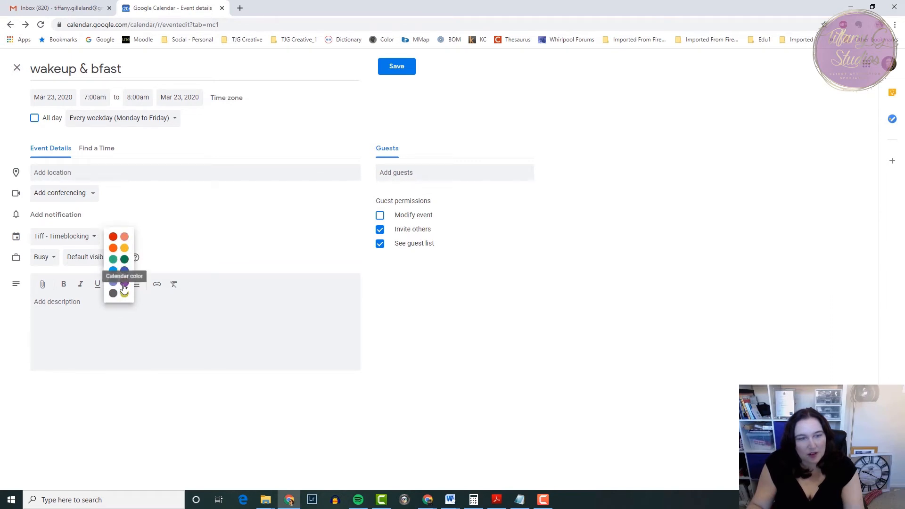
click(123, 282)
click(394, 68)
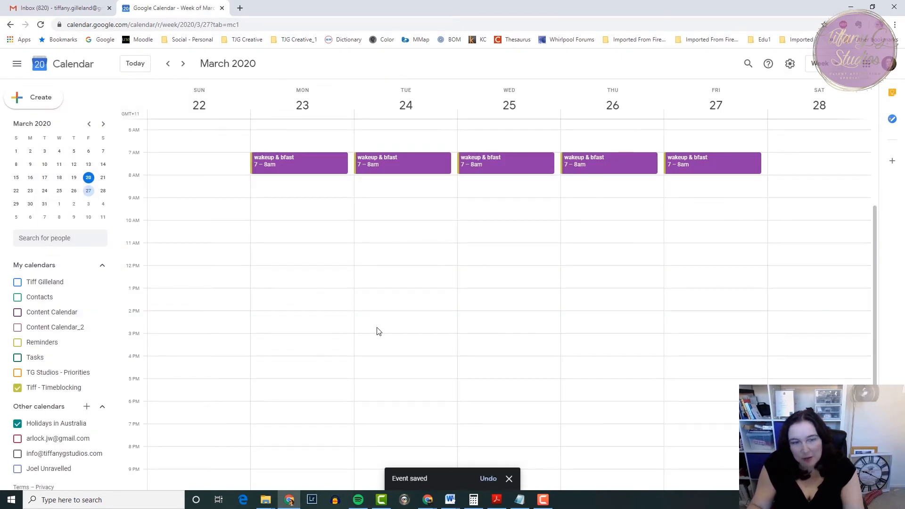
Start a "Bedtime" event on Monday, March 23 from 9:00pm to 10:00pm and open its full details.
scroll(348, 416, down, 1)
scroll(332, 349, up, 1)
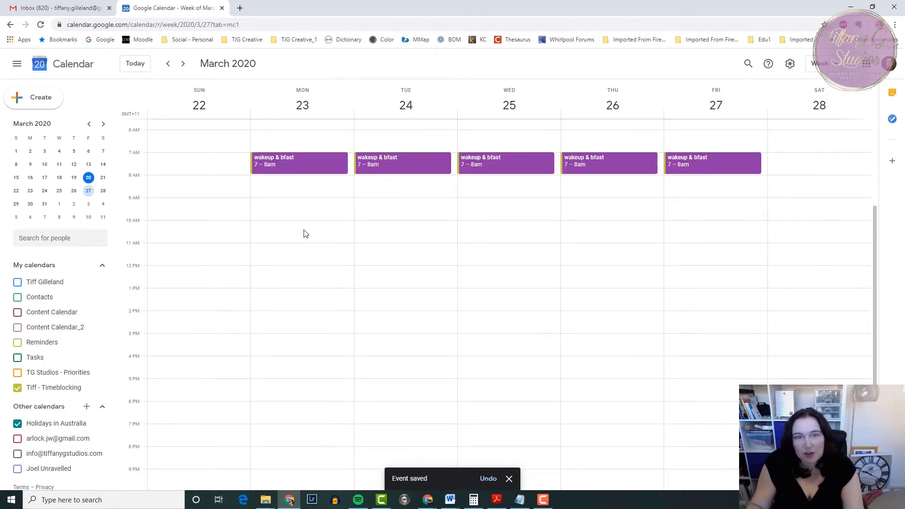
scroll(303, 307, down, 1)
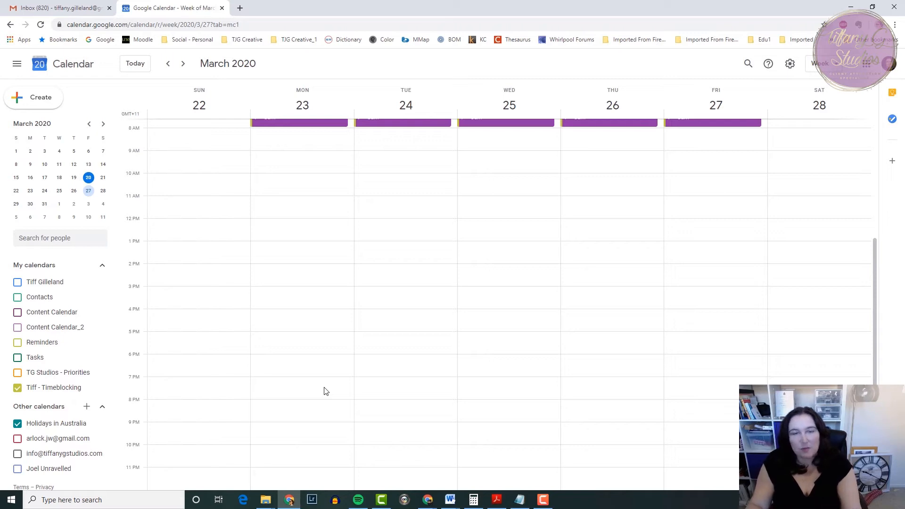
click(328, 432)
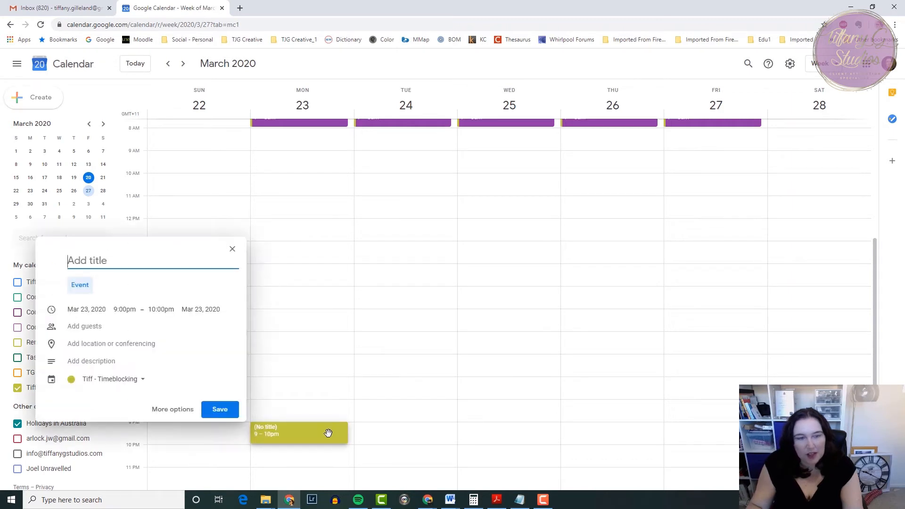
text(Bedtime)
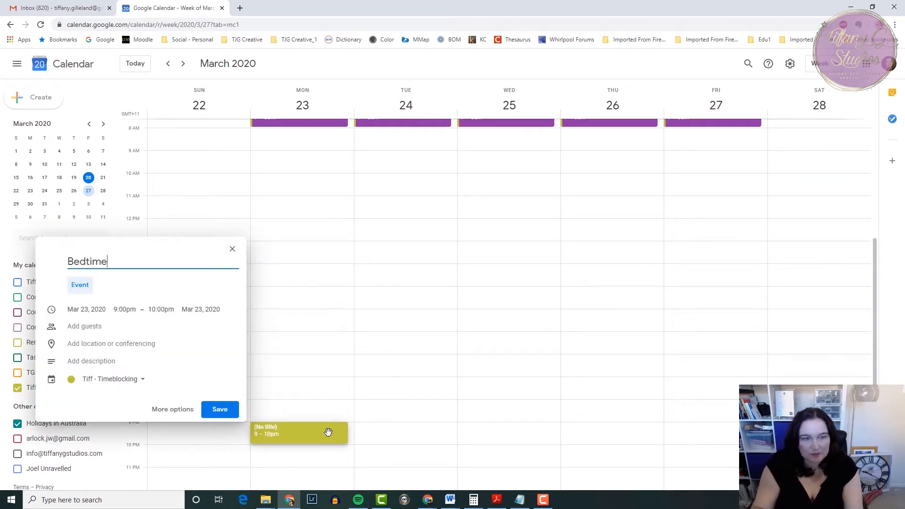
click(173, 409)
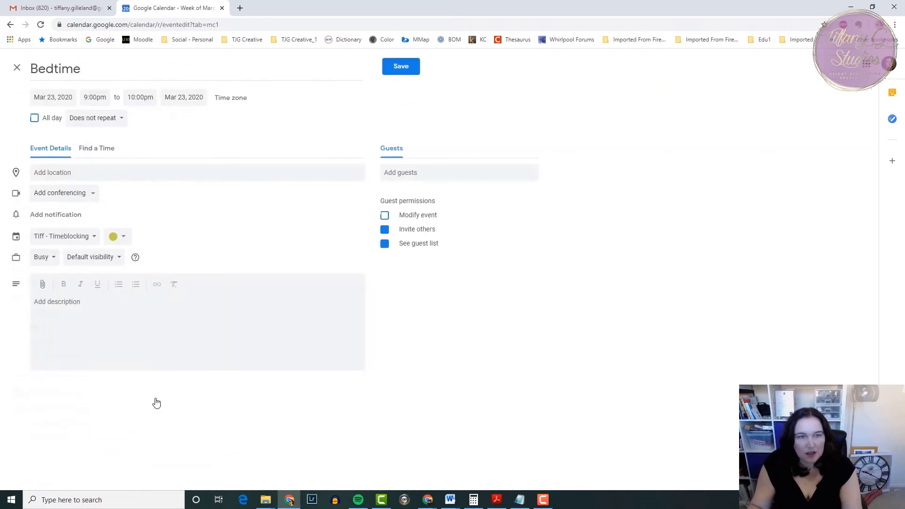
Make the "Bedtime" event repeat daily, colour it light green, and save it.
click(115, 118)
click(109, 135)
click(140, 99)
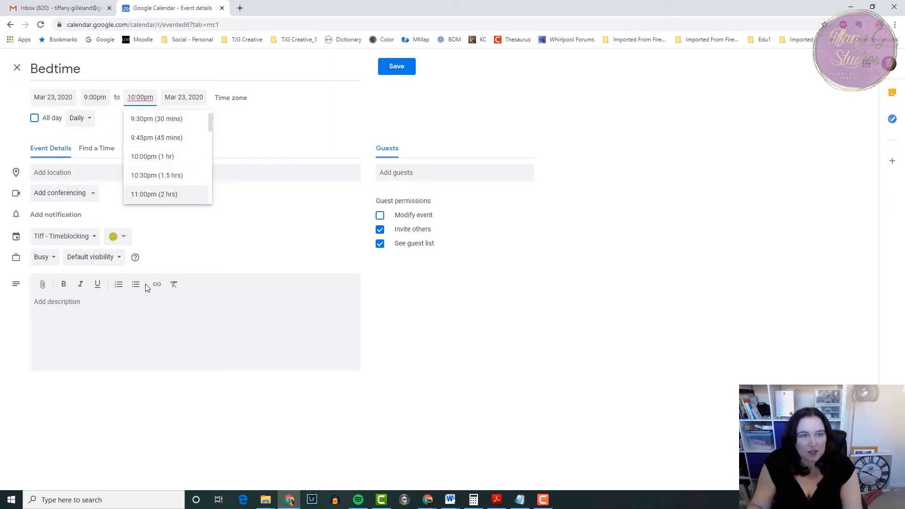
click(217, 254)
click(125, 239)
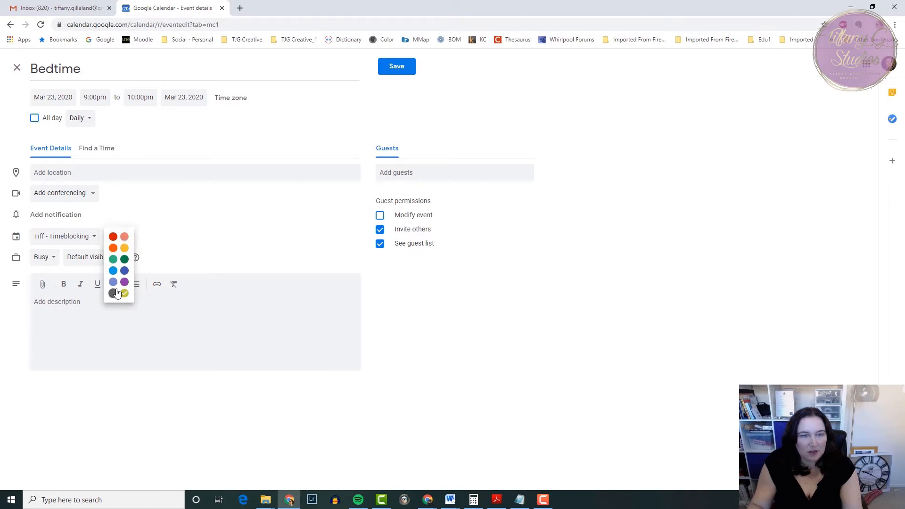
click(114, 261)
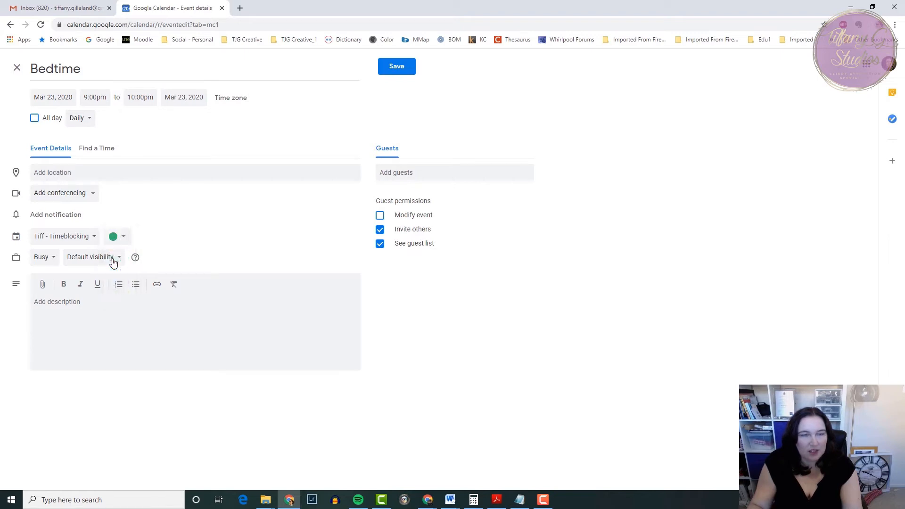
click(401, 68)
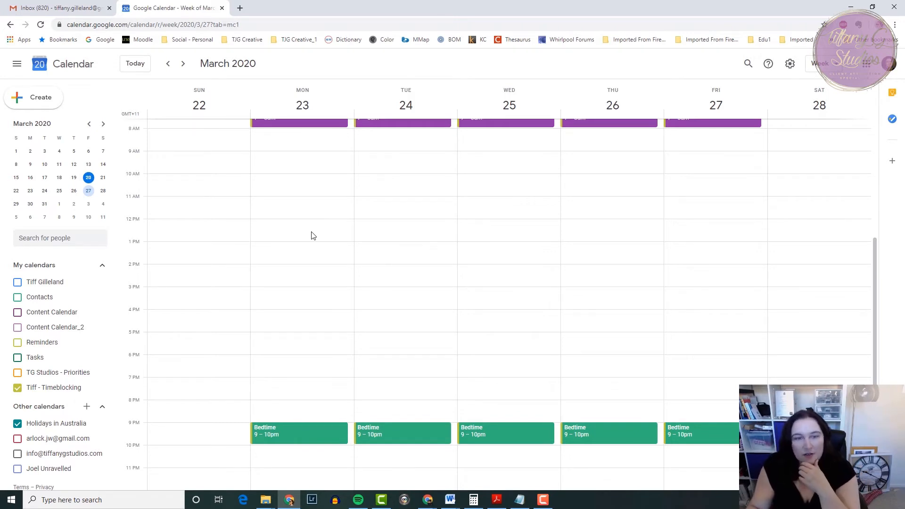
Start an untitled event on Monday, March 23 from 10:00am to 4:30pm in the Timeblocking calendar and open its full details.
click(300, 179)
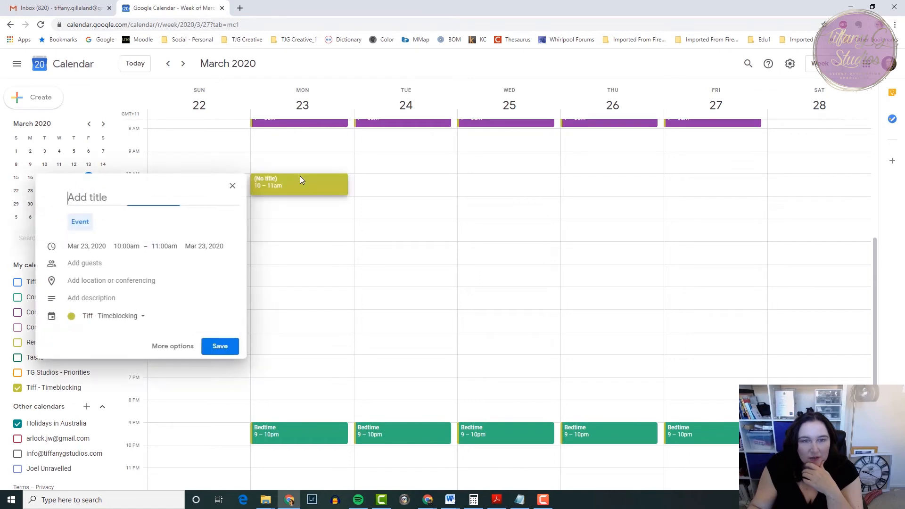
click(165, 245)
scroll(173, 325, down, 4)
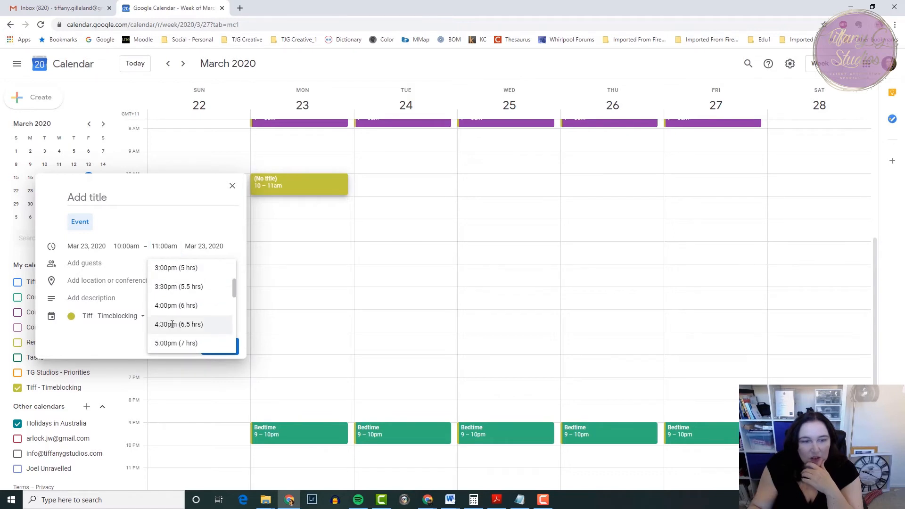
click(172, 324)
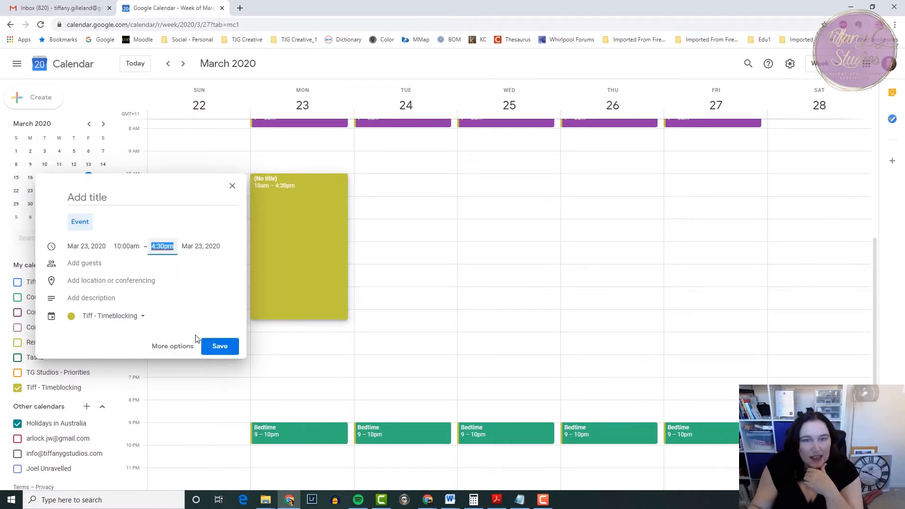
click(166, 348)
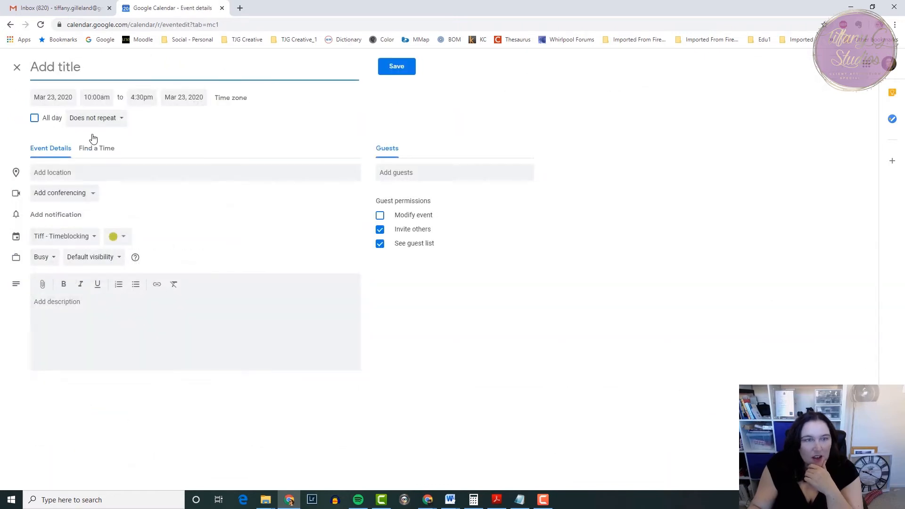
Make the untitled event repeat weekly on Monday and Thursday, colour it orange, and save it.
click(105, 119)
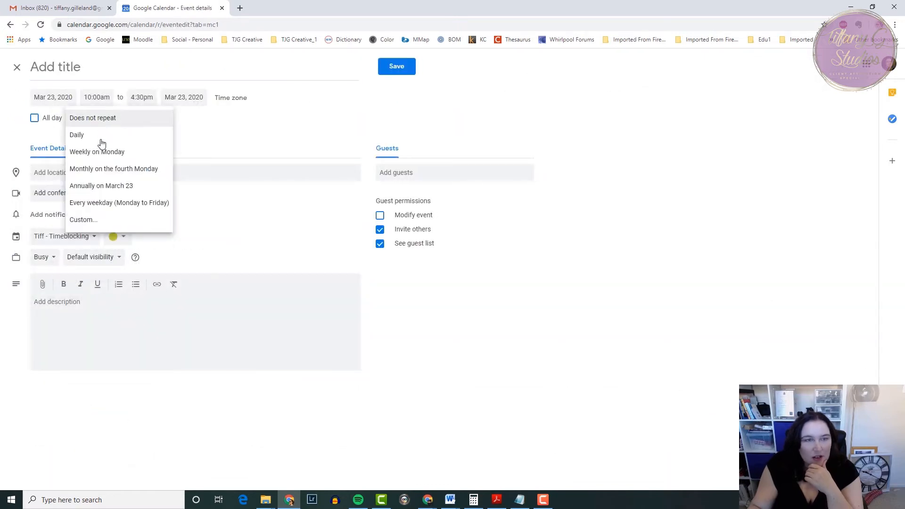
click(104, 219)
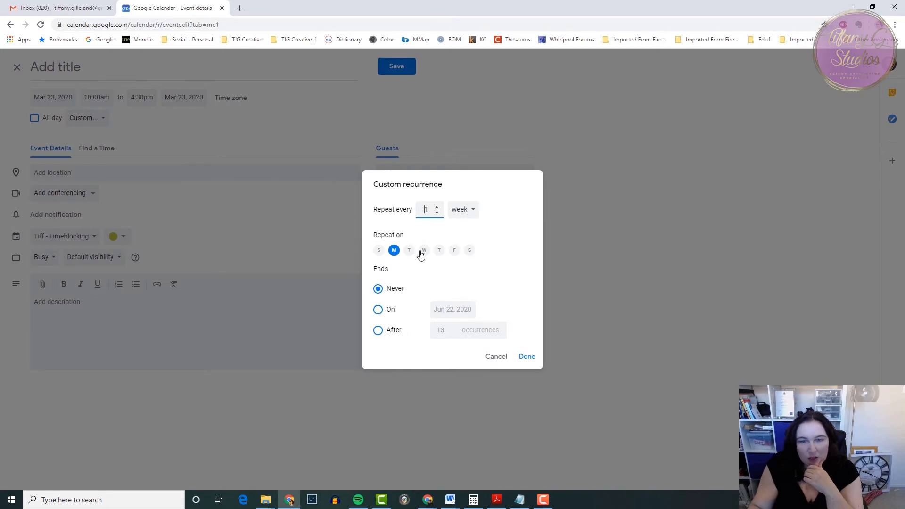
click(439, 251)
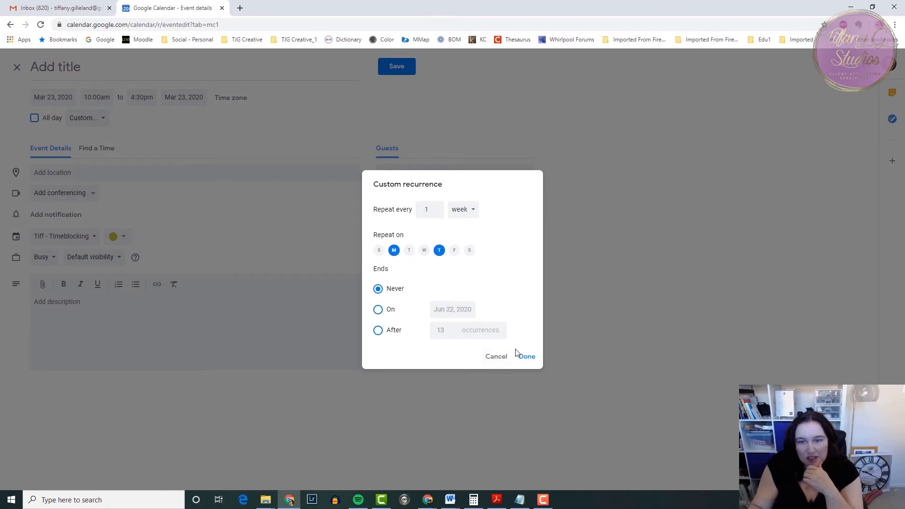
click(527, 357)
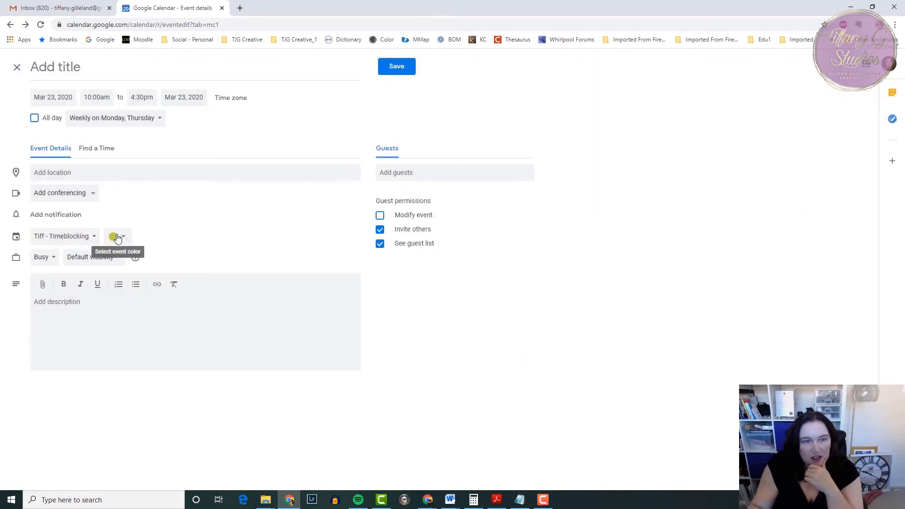
click(117, 237)
click(113, 247)
click(397, 67)
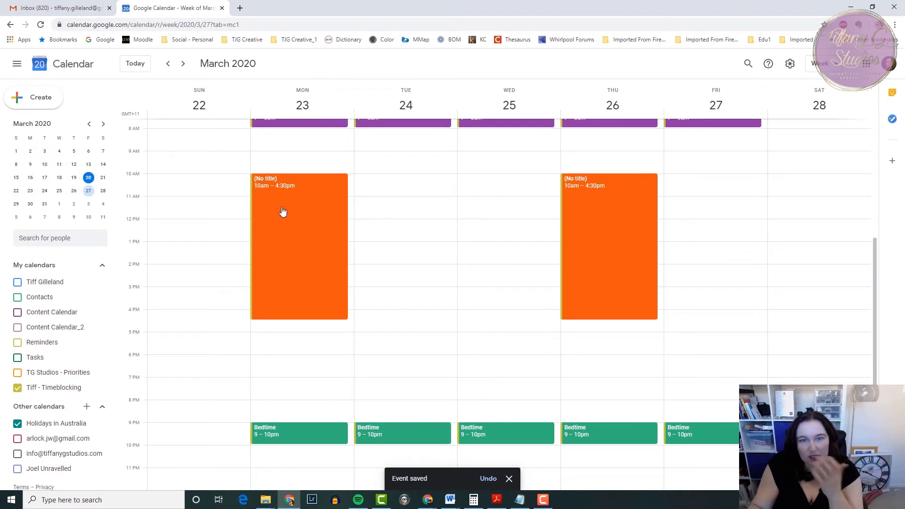
Title the orange Monday block "Client 1" and apply the change to this and following events.
click(281, 208)
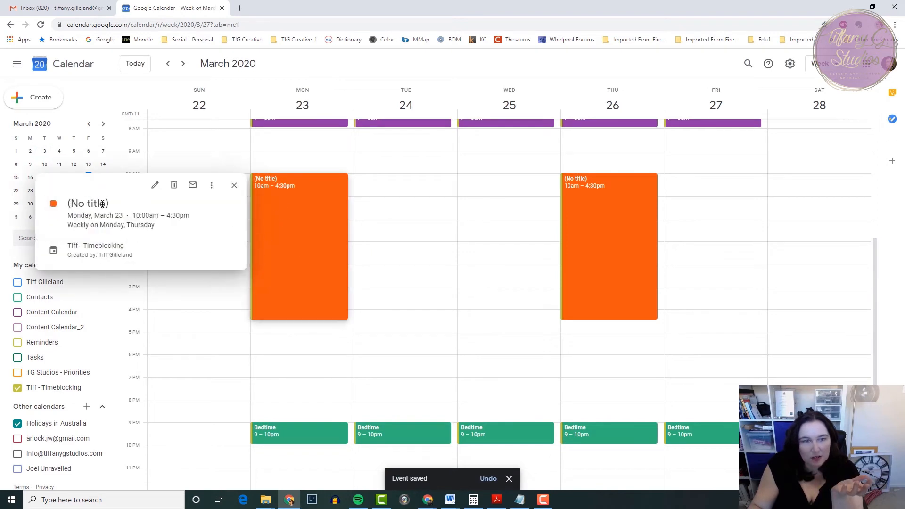
click(155, 185)
click(83, 67)
text(Clietn)
key(BackSpace)
key(BackSpace)
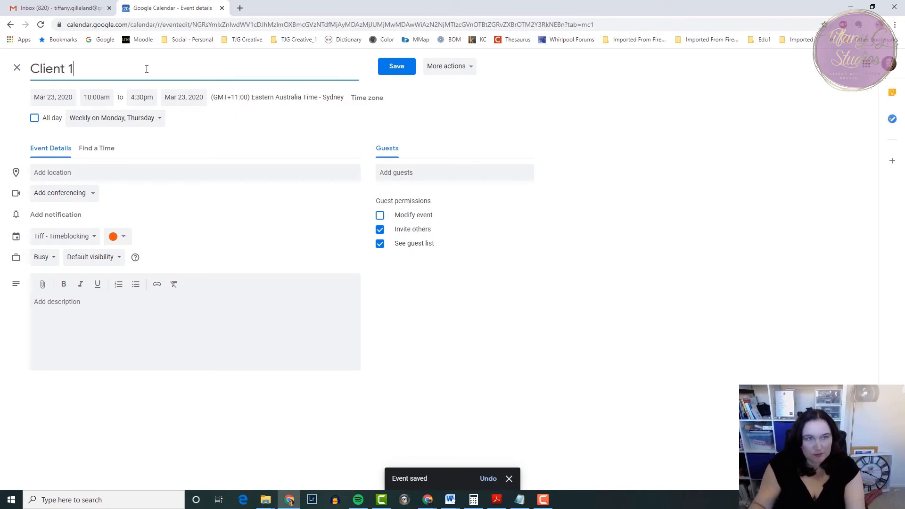
click(395, 66)
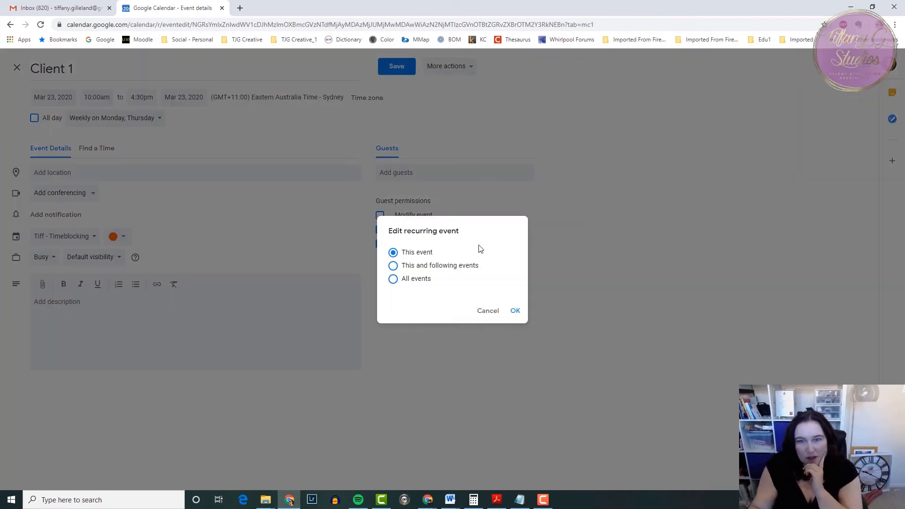
click(393, 266)
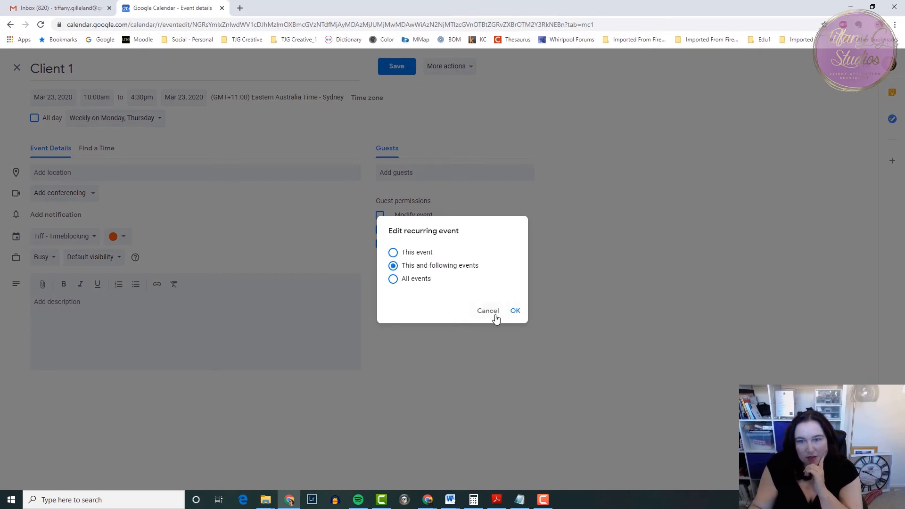
click(516, 312)
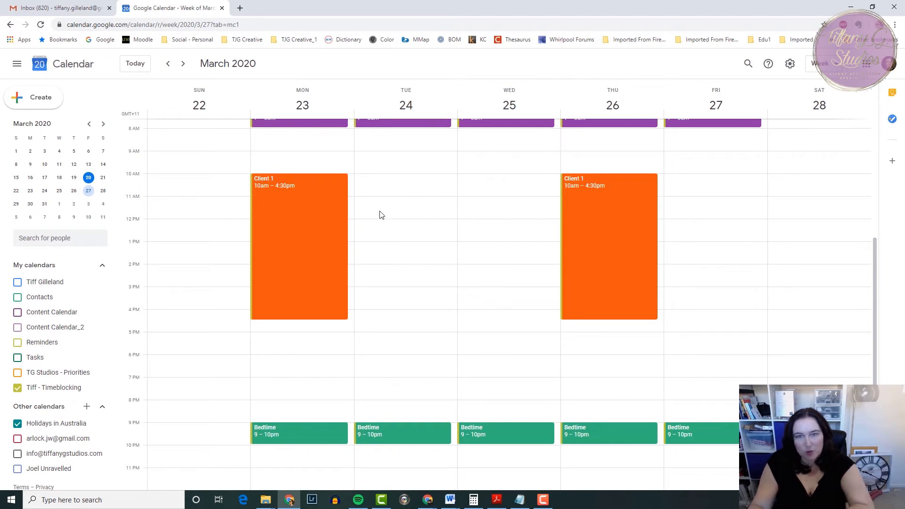
Add a blue "Dr Appointment" event on Tuesday, March 24 from 11:00am to 12:00pm in the Timeblocking calendar.
click(420, 202)
text(Dr Appointment)
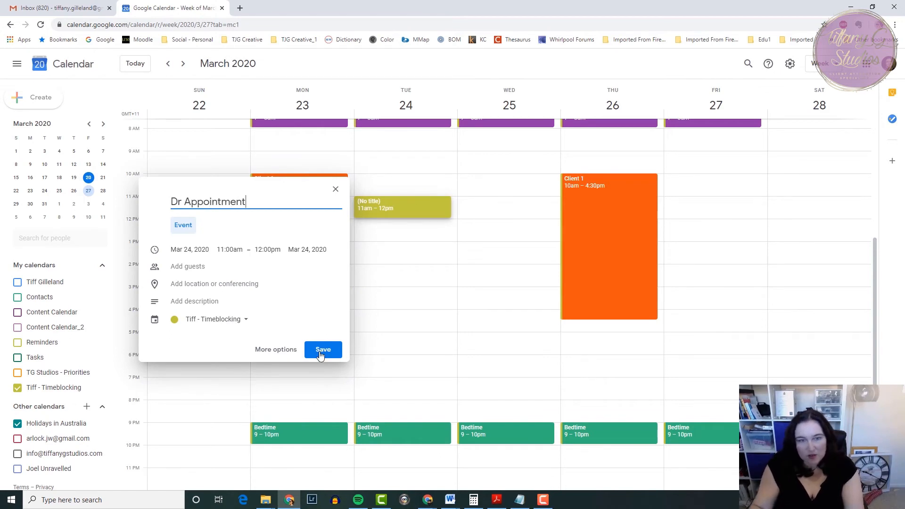
click(264, 350)
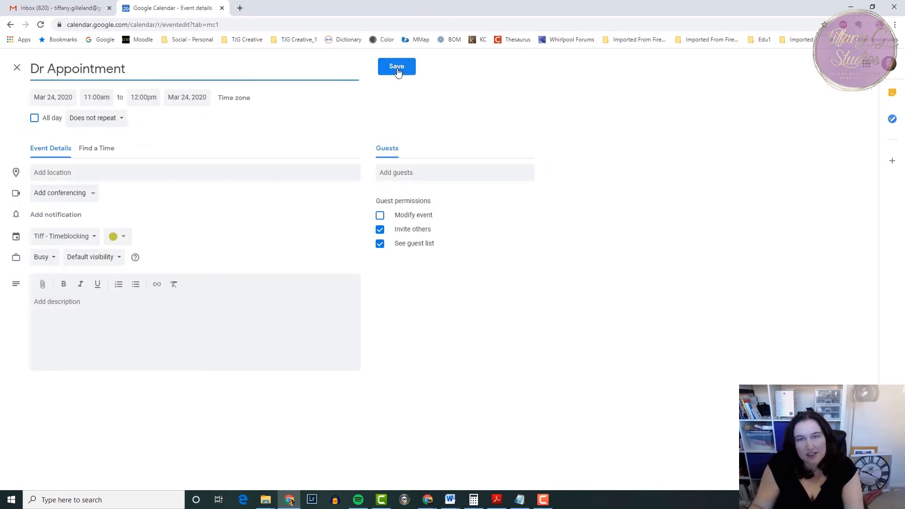
click(121, 238)
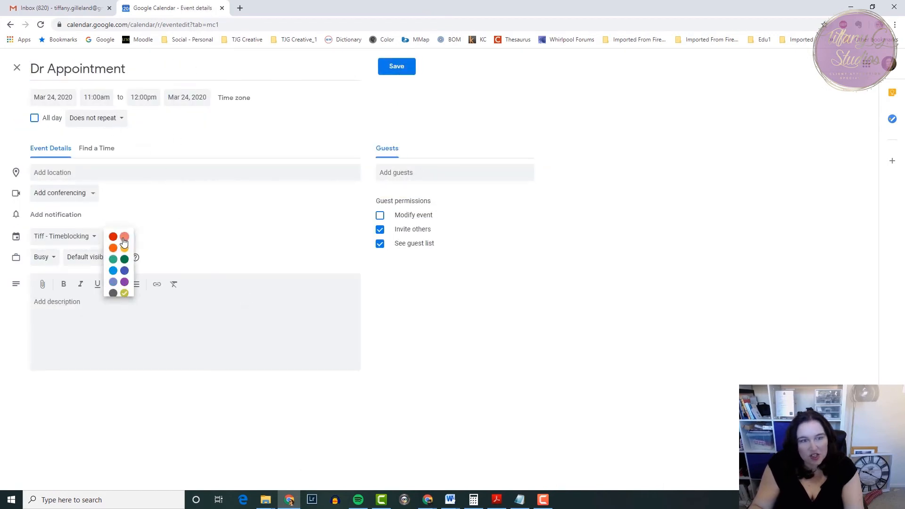
click(113, 272)
click(398, 66)
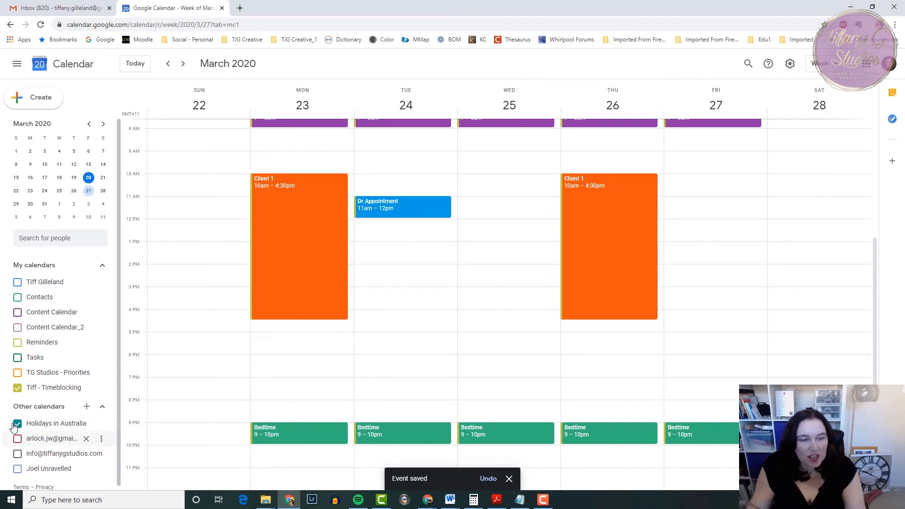
Hide the Timeblocking calendar and show the main personal calendar's events for the week instead.
scroll(49, 400, down, 1)
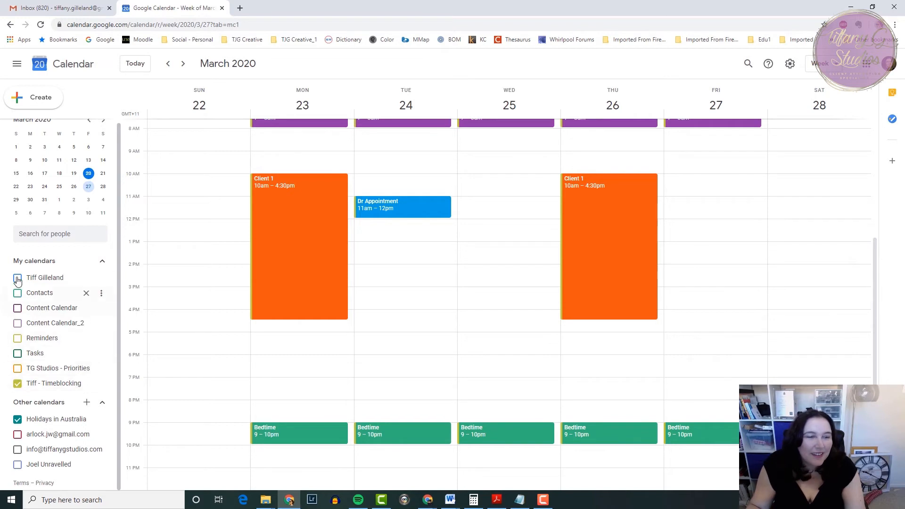
click(19, 386)
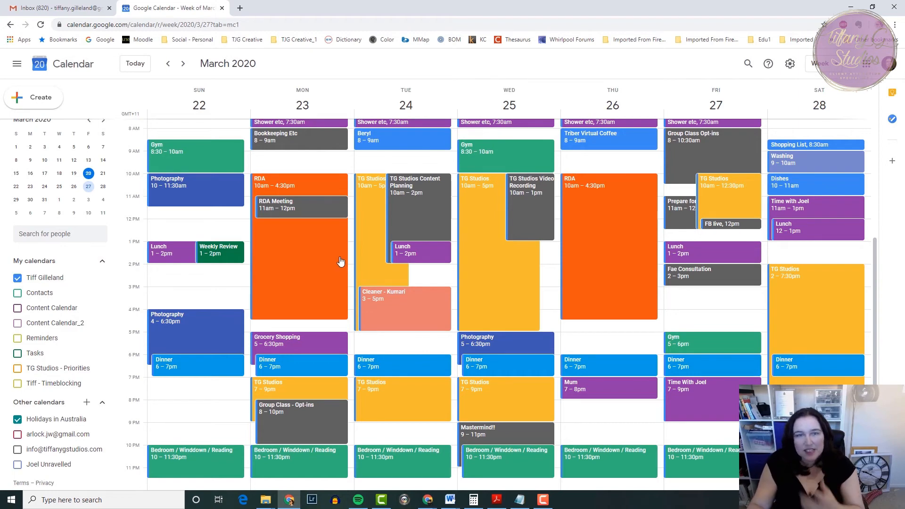
scroll(337, 257, up, 1)
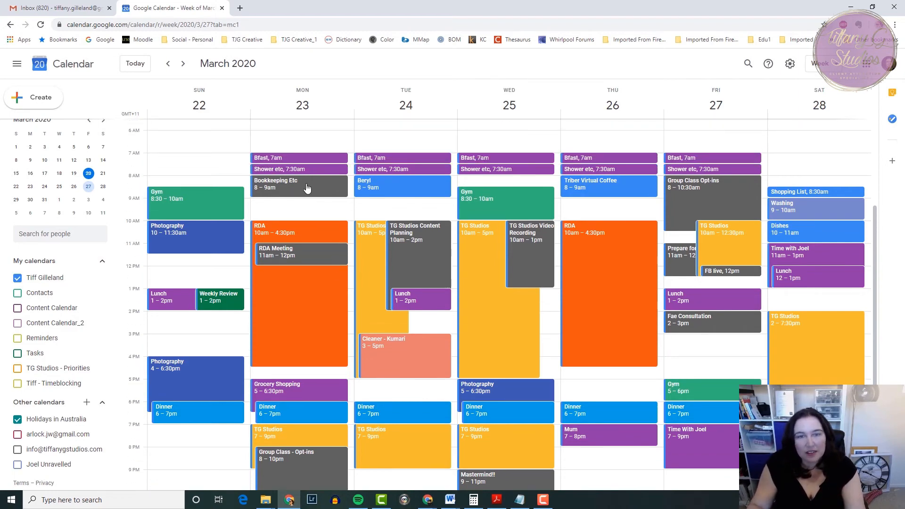
Move Monday's "Bookkeeping Etc" block to 9–10am, changing this event only.
click(298, 208)
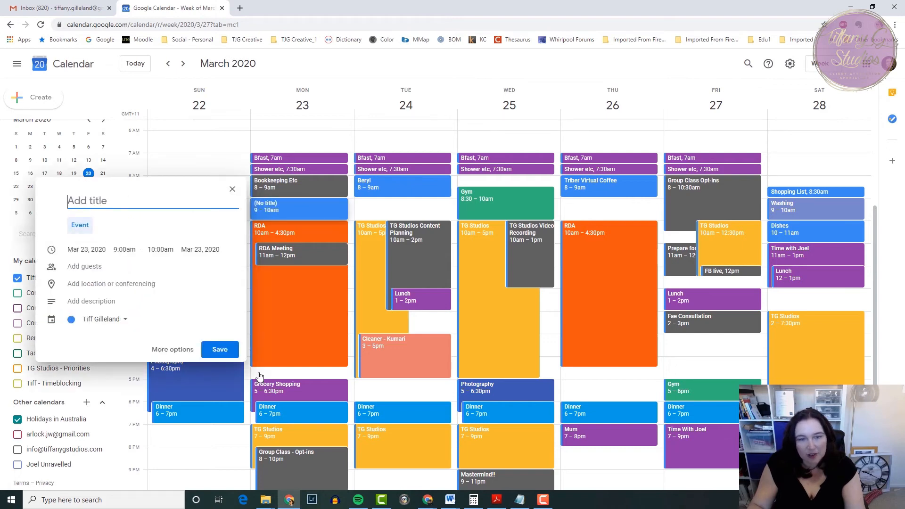
click(232, 189)
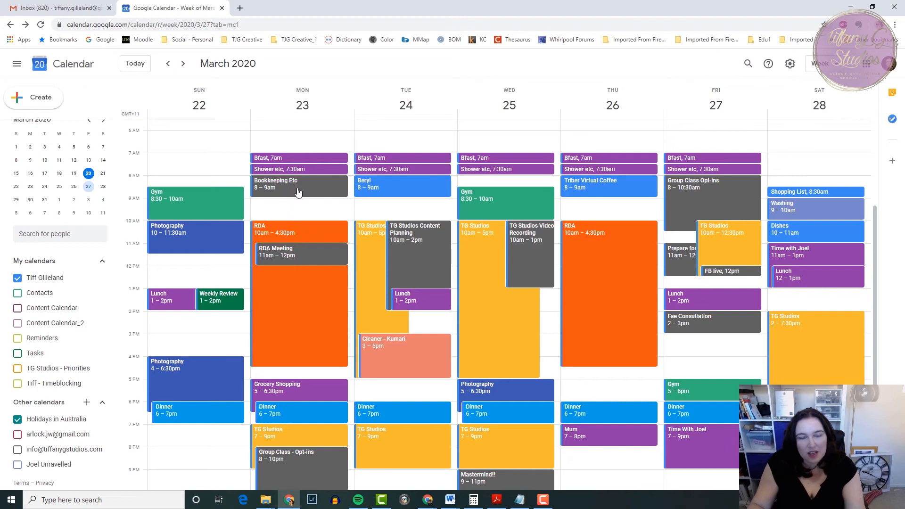
drag(303, 191, 309, 206)
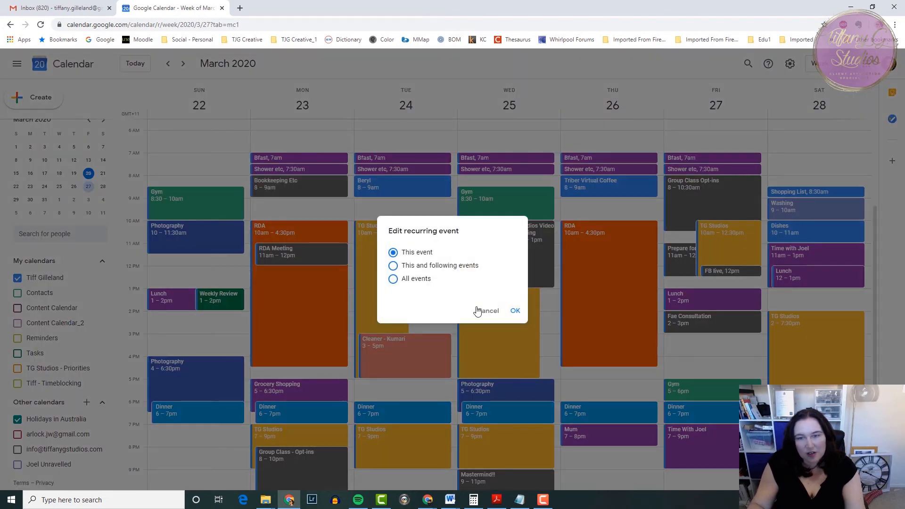
click(516, 311)
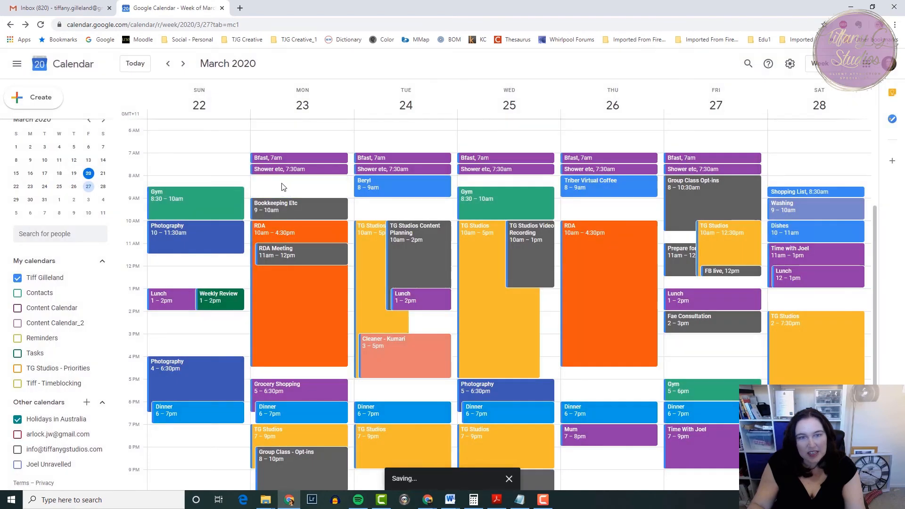
Add a "New Meeting" event on Monday, March 23 from 8:00am to 9:00am and colour it Flamingo pink.
click(281, 183)
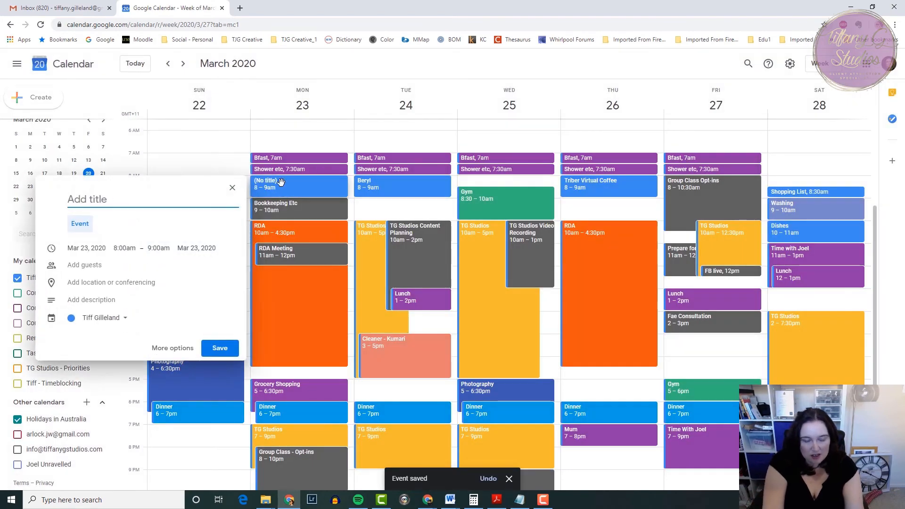
text(New Meeting)
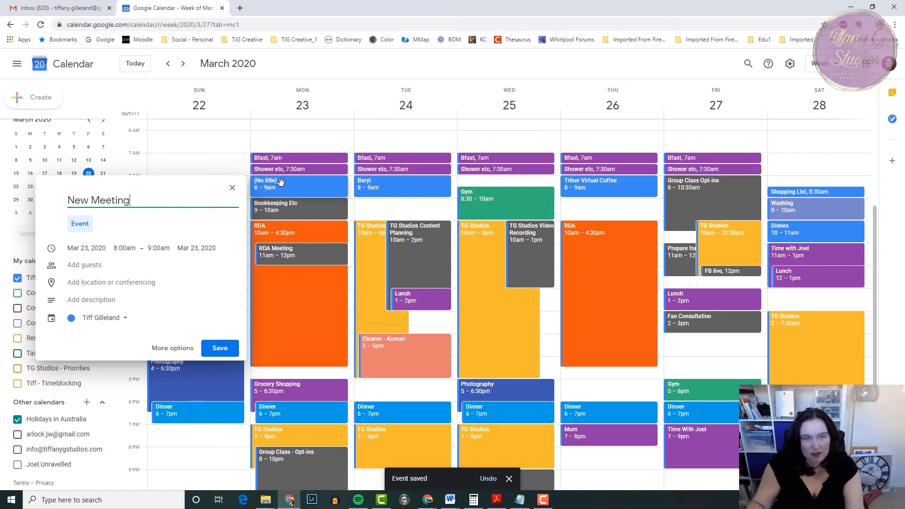
click(210, 346)
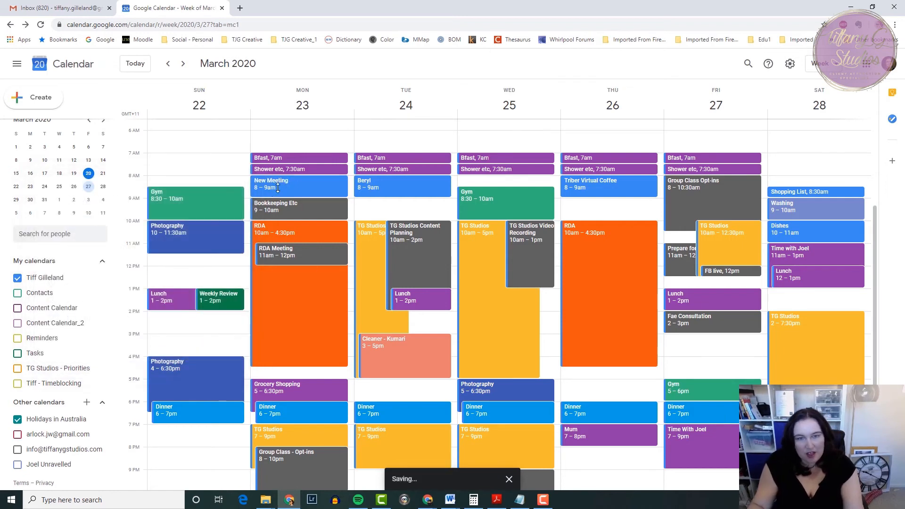
right_click(306, 193)
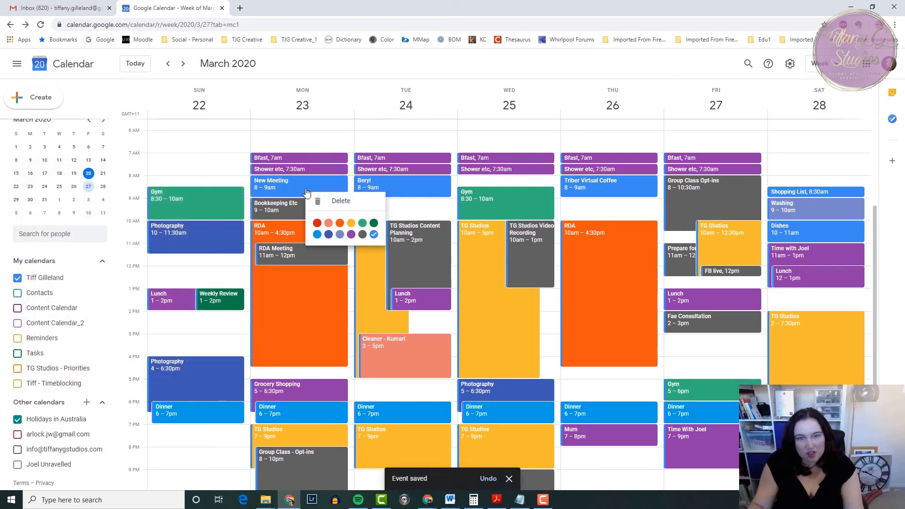
click(330, 226)
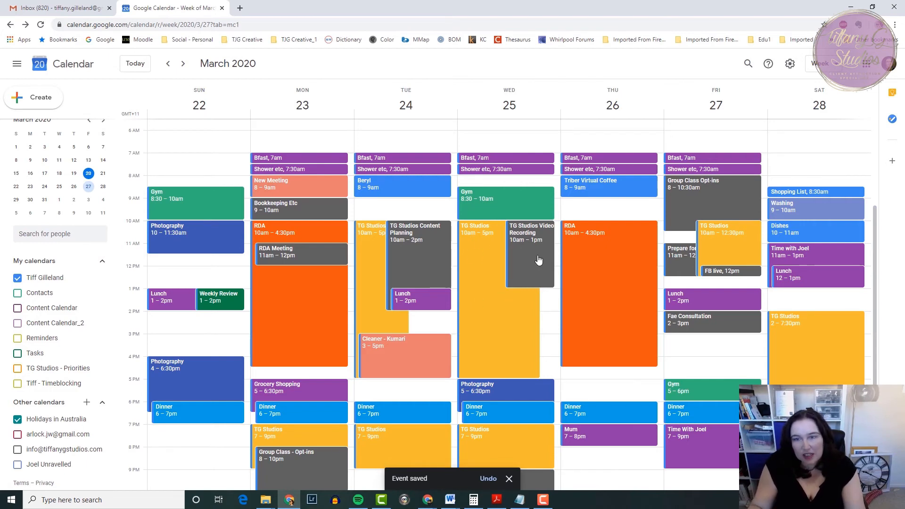
Move Wednesday's "TG Studios Video Recording" to 2–5pm and add a "Client - 2" event that day from 10:00am to 12:00pm.
drag(537, 264, 534, 341)
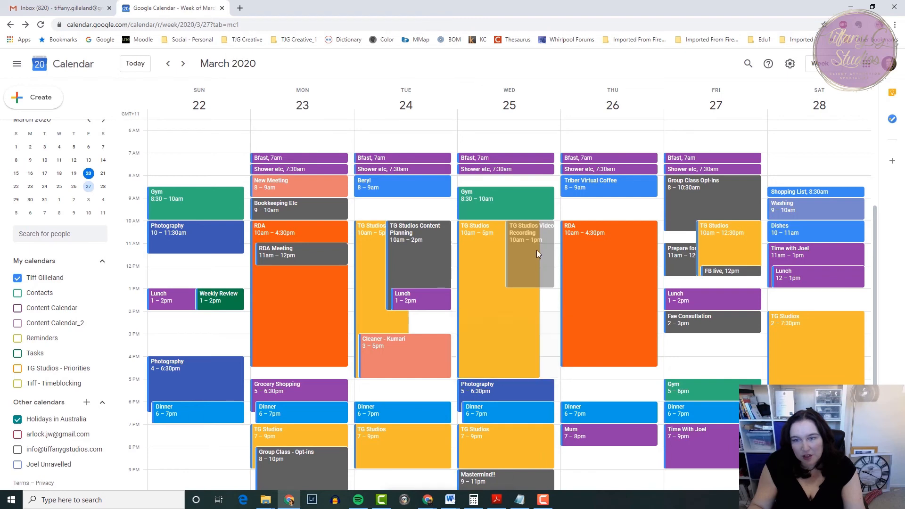
click(558, 228)
text(Client - 2)
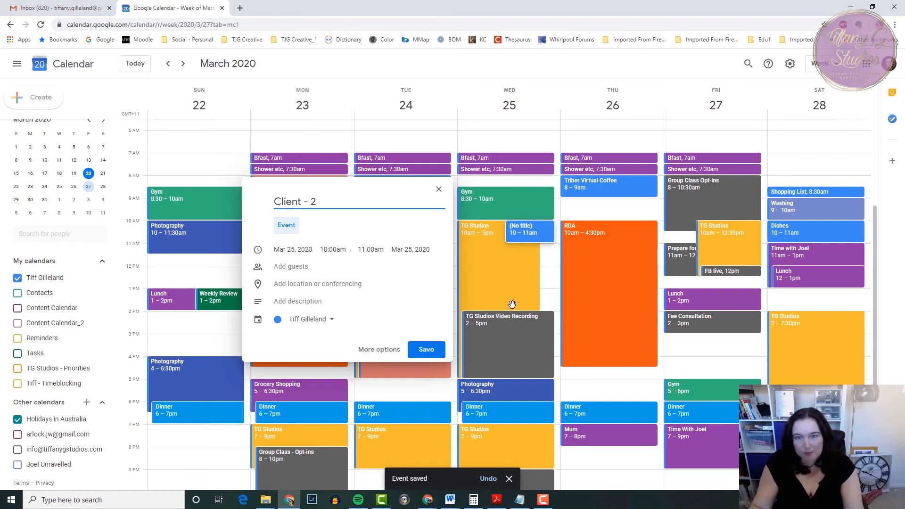
click(371, 249)
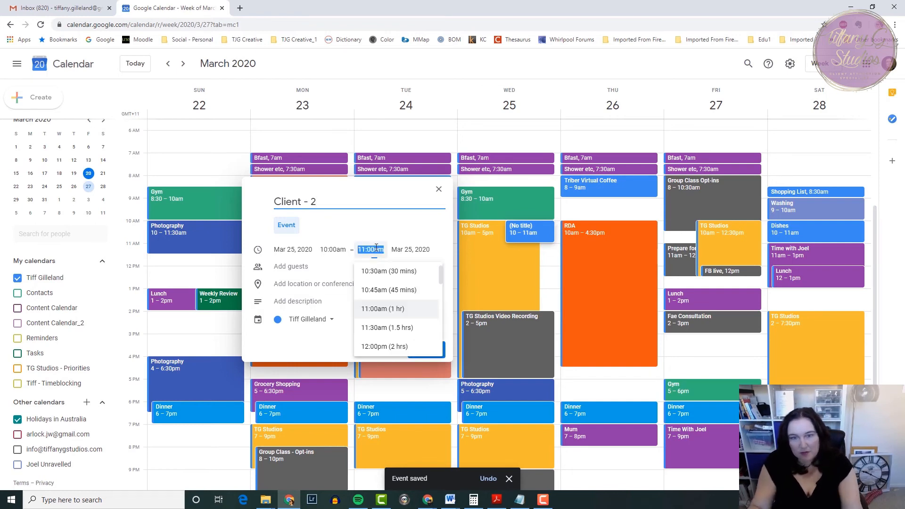
click(378, 347)
click(426, 350)
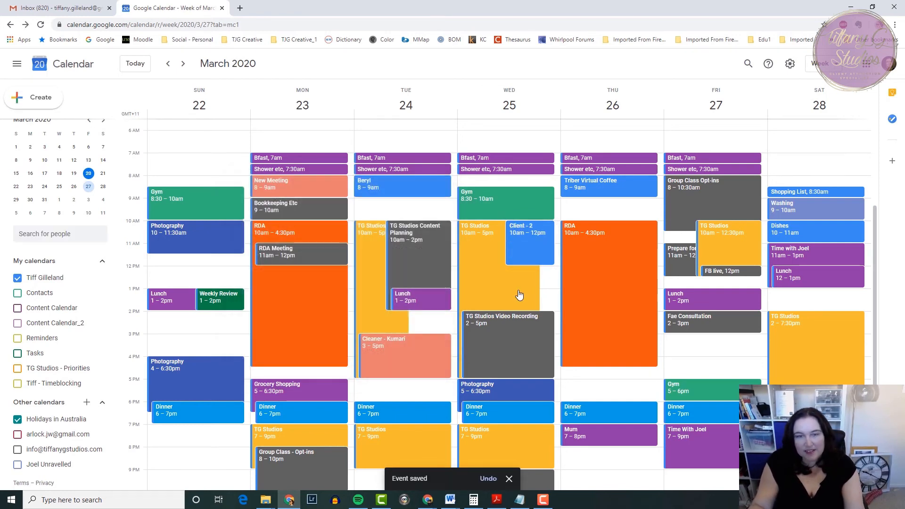